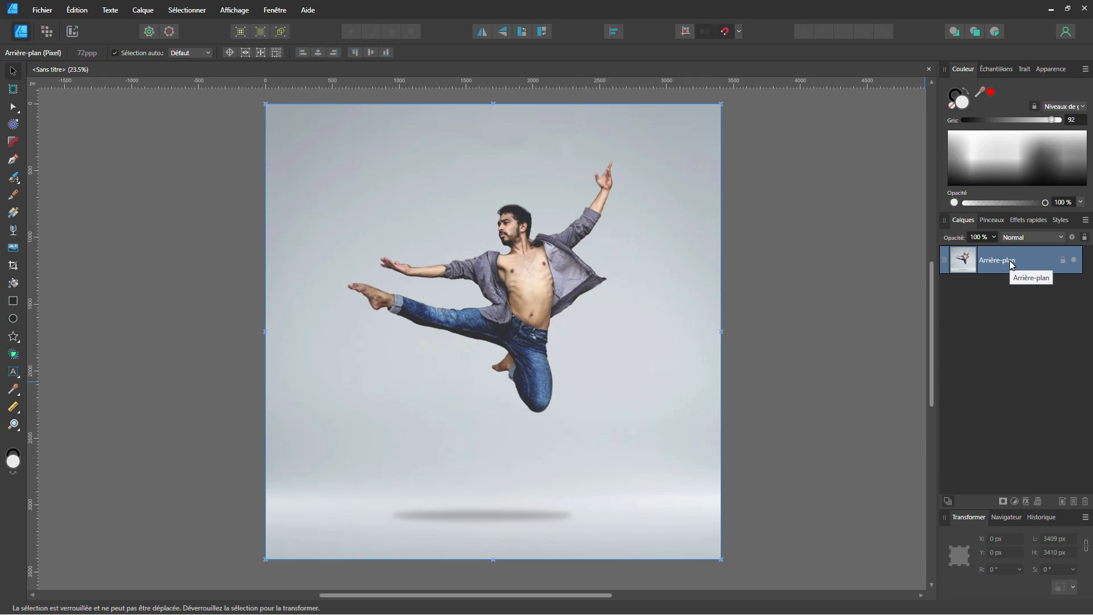
Duplicate the Arrière-plan layer and, in the Pixel Persona, select the dancer with the selection brush at a 160,1 px width.
key("ctrl+j")
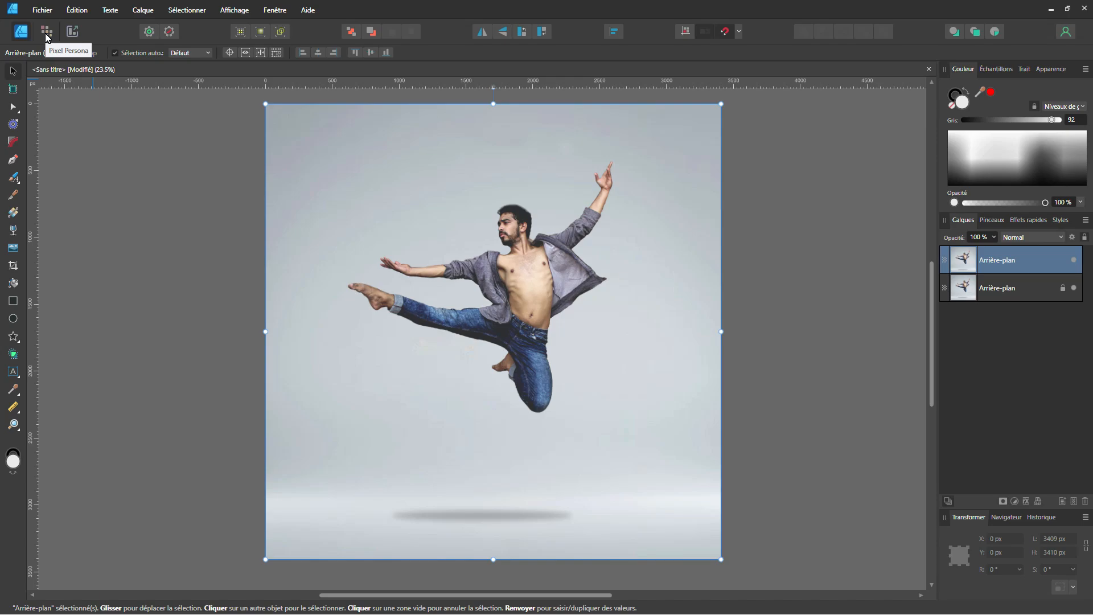
left_click(47, 34)
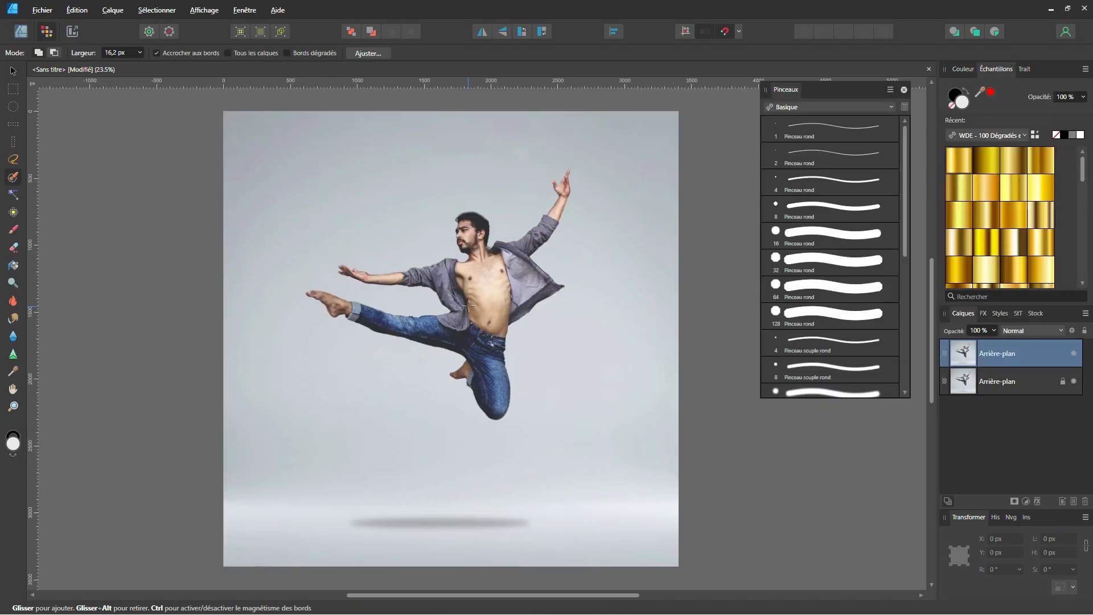
scroll(468, 306, "up", 5)
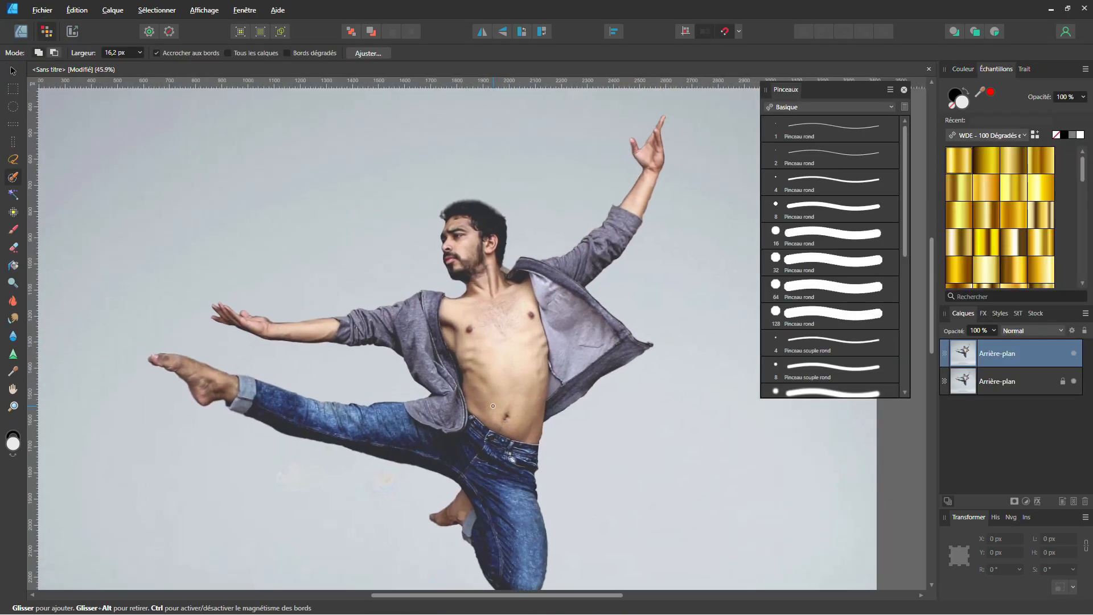
scroll(493, 406, "down", 2)
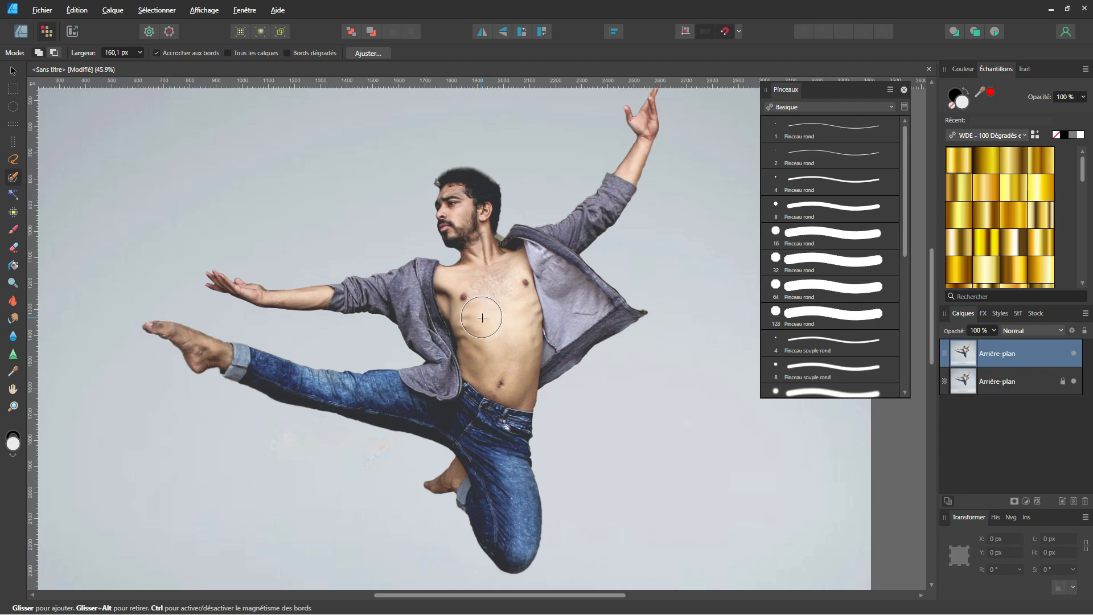
mouse_move(482, 317)
left_mouse_down()
mouse_move(490, 439)
mouse_move(421, 381)
mouse_move(228, 359)
mouse_move(171, 339)
left_mouse_up()
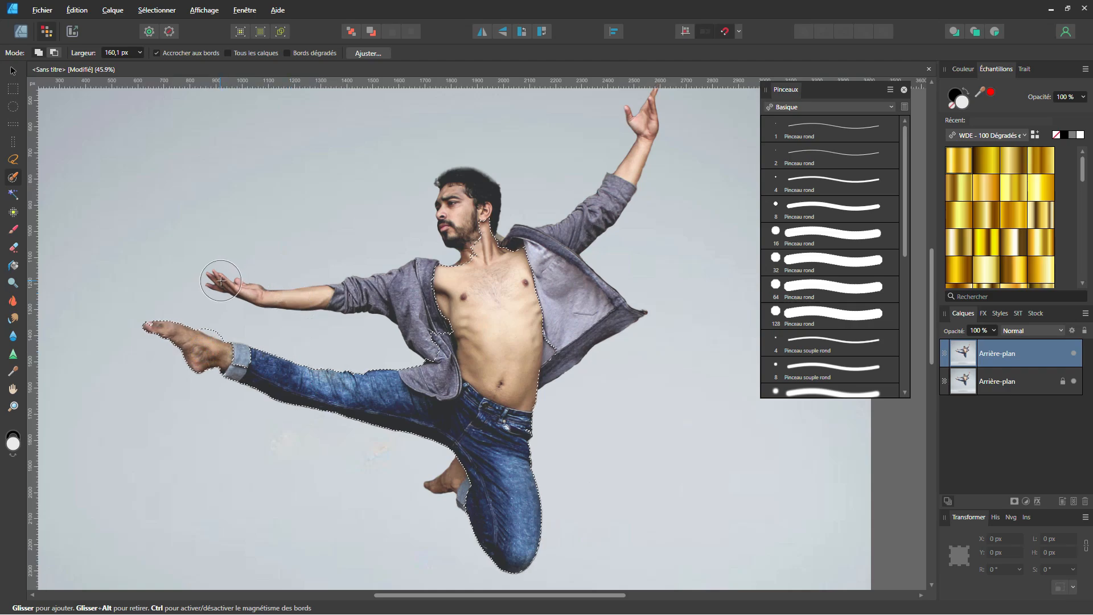
mouse_move(221, 280)
left_mouse_down()
mouse_move(455, 256)
mouse_move(473, 228)
mouse_move(552, 294)
mouse_move(569, 214)
mouse_move(579, 220)
mouse_move(661, 131)
mouse_move(612, 278)
mouse_move(547, 293)
left_mouse_up()
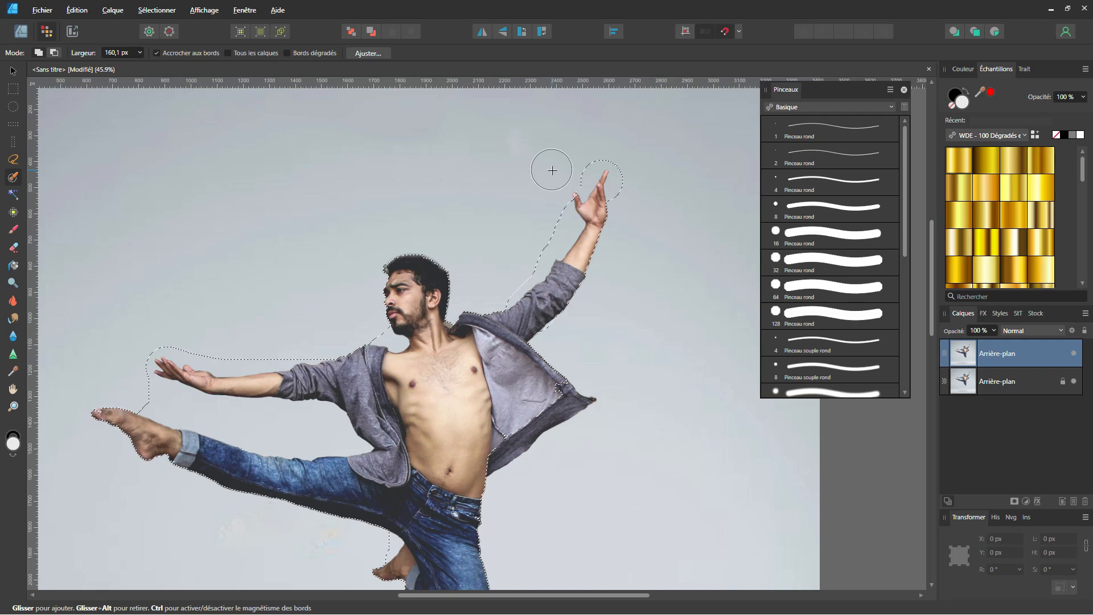
Subtract the excess background around the raised hand and along the raised arm from the selection.
key("alt")
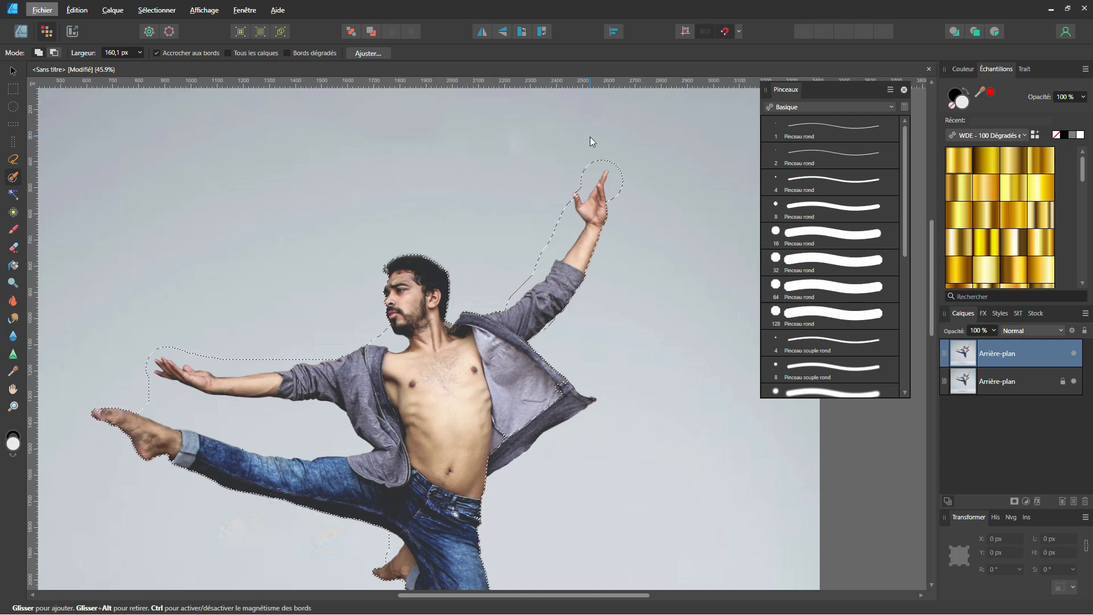
key("alt")
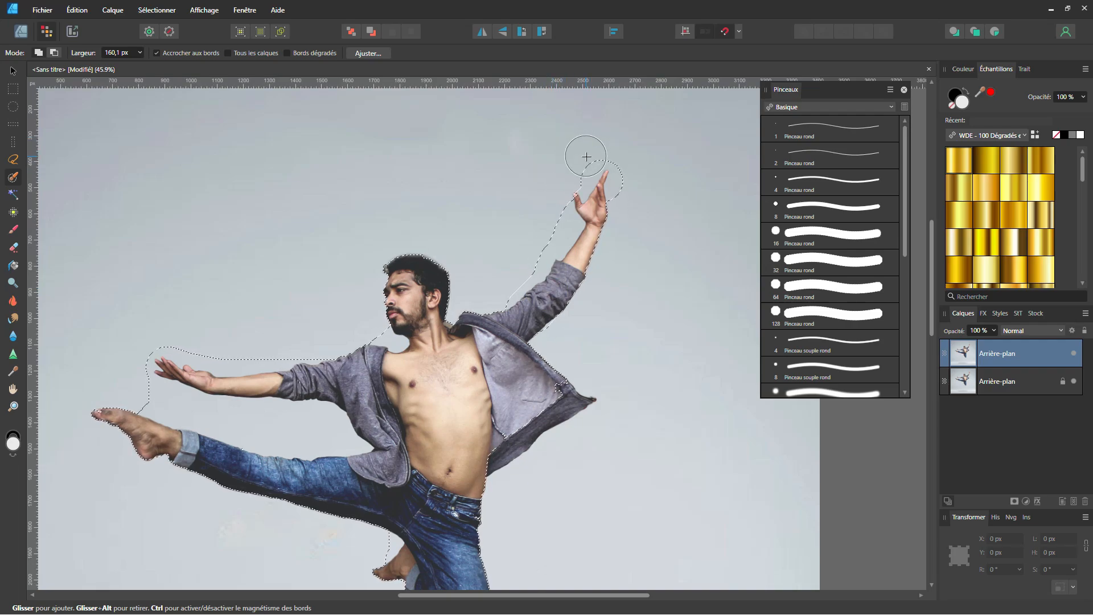
left_click_drag(586, 157, 647, 166)
left_click(635, 188, "alt")
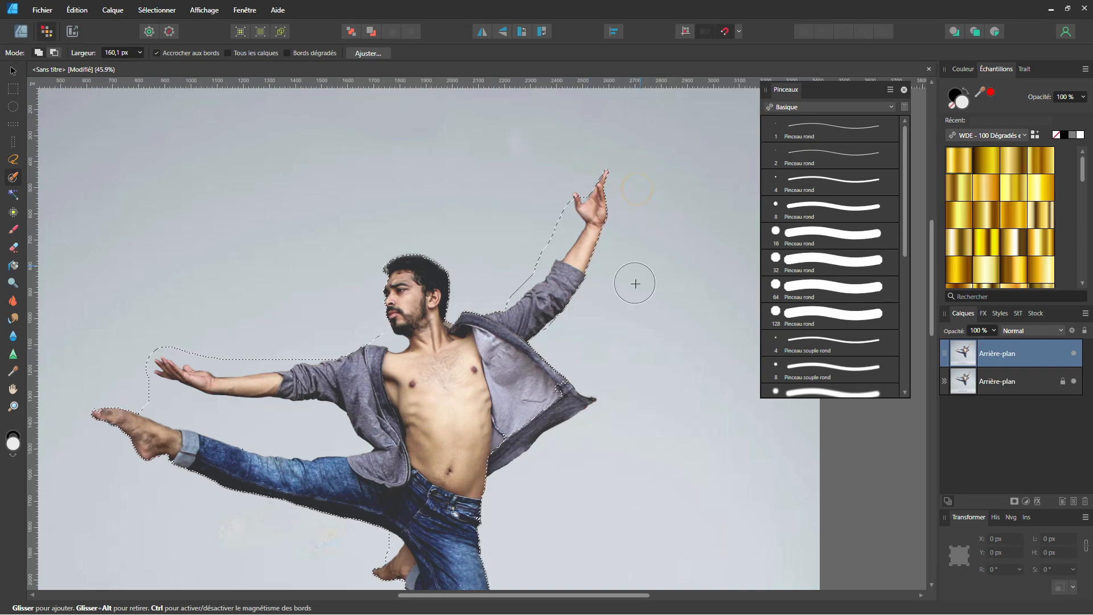
left_click(540, 228, "alt")
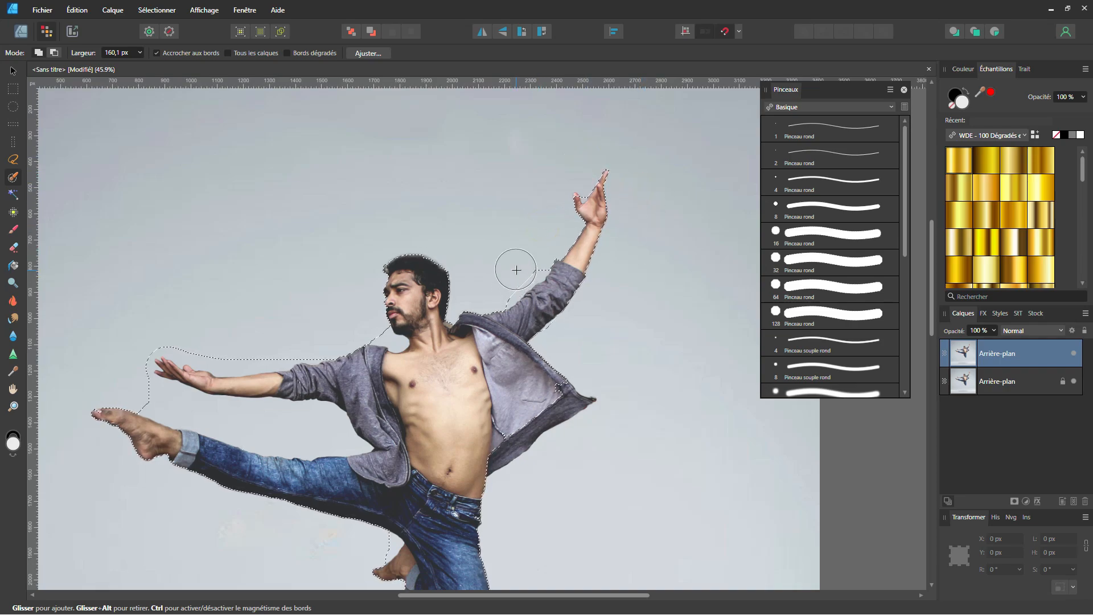
Subtract the background around the outstretched hand and between the outstretched arm and the extended leg from the selection.
scroll(501, 251, "down", 2)
scroll(504, 239, "left", 4)
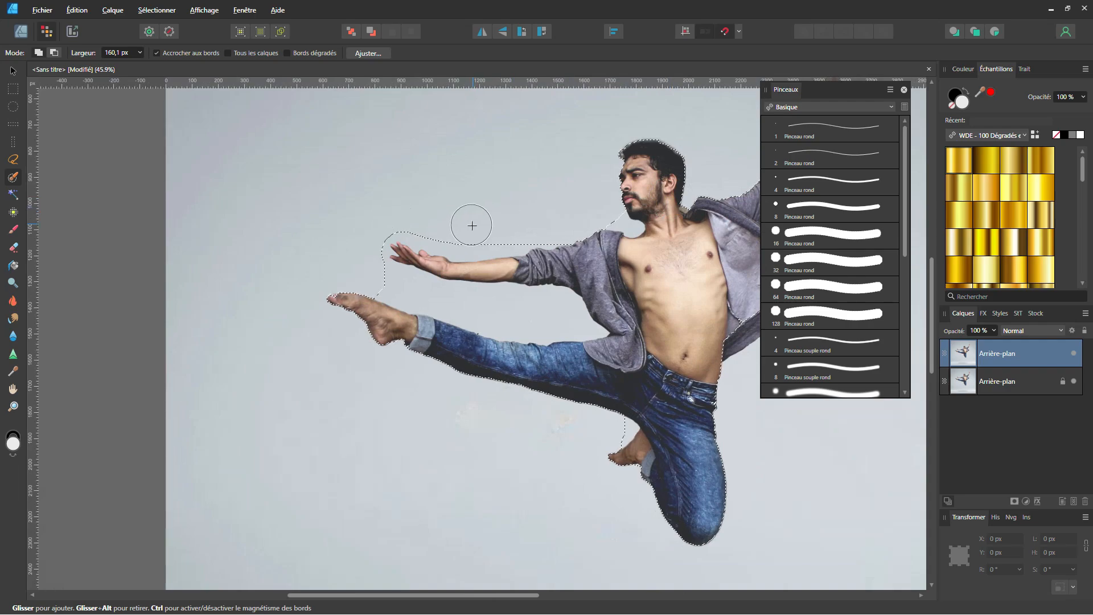
left_click(434, 222, "alt")
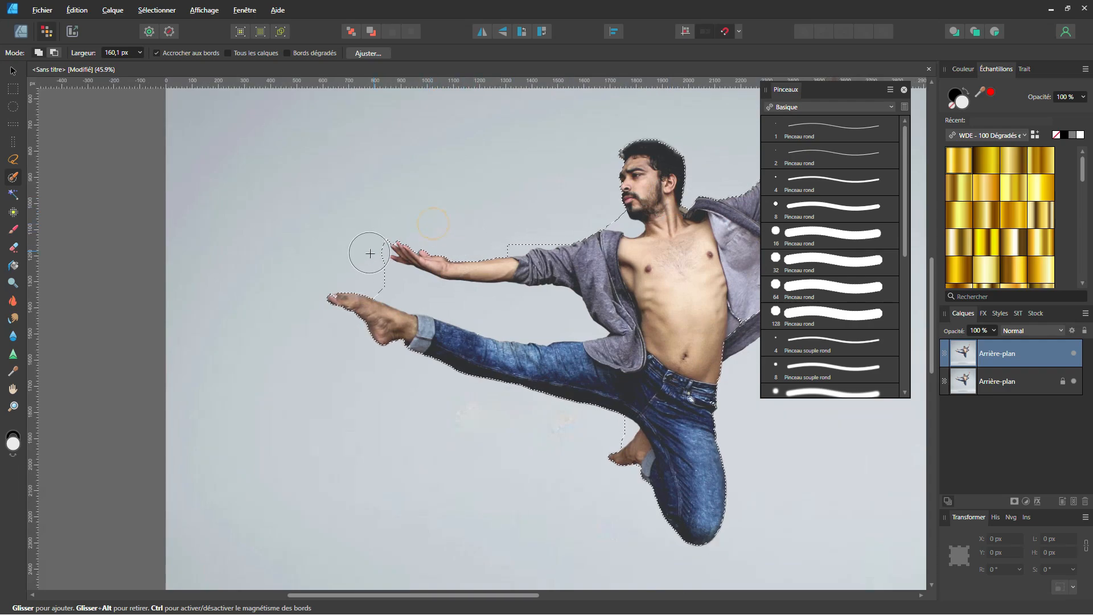
left_click(368, 272, "alt")
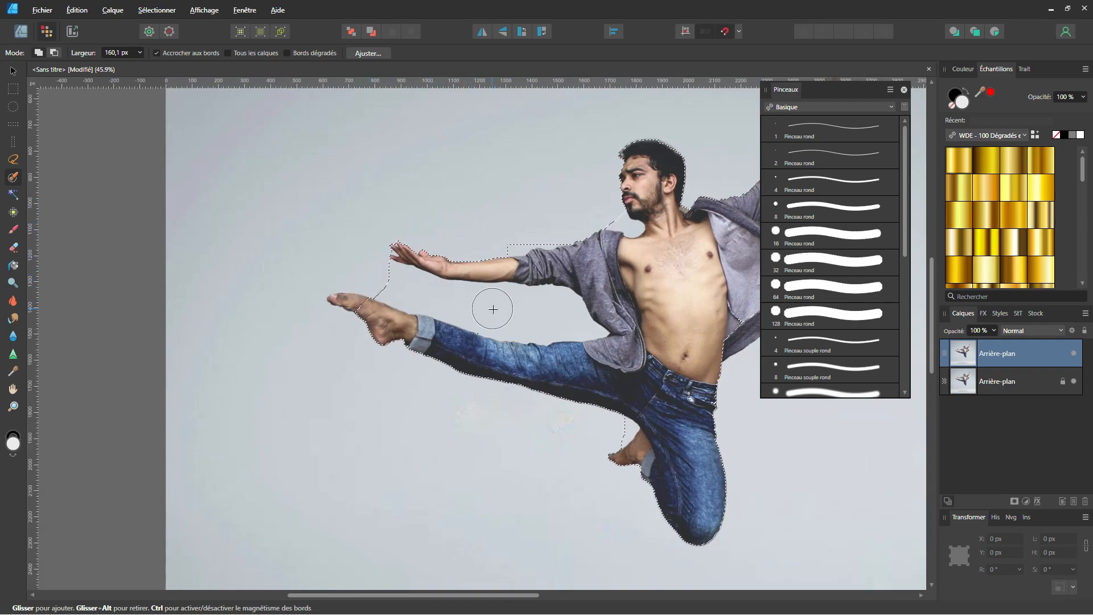
left_click(493, 309, "alt")
left_click(549, 312, "alt")
left_click(450, 305, "alt")
Open the selection refinement and brush over the extended foot's toes with the 50 px Cache adjustment brush.
scroll(417, 296, "right", 5)
scroll(417, 296, "up", 2)
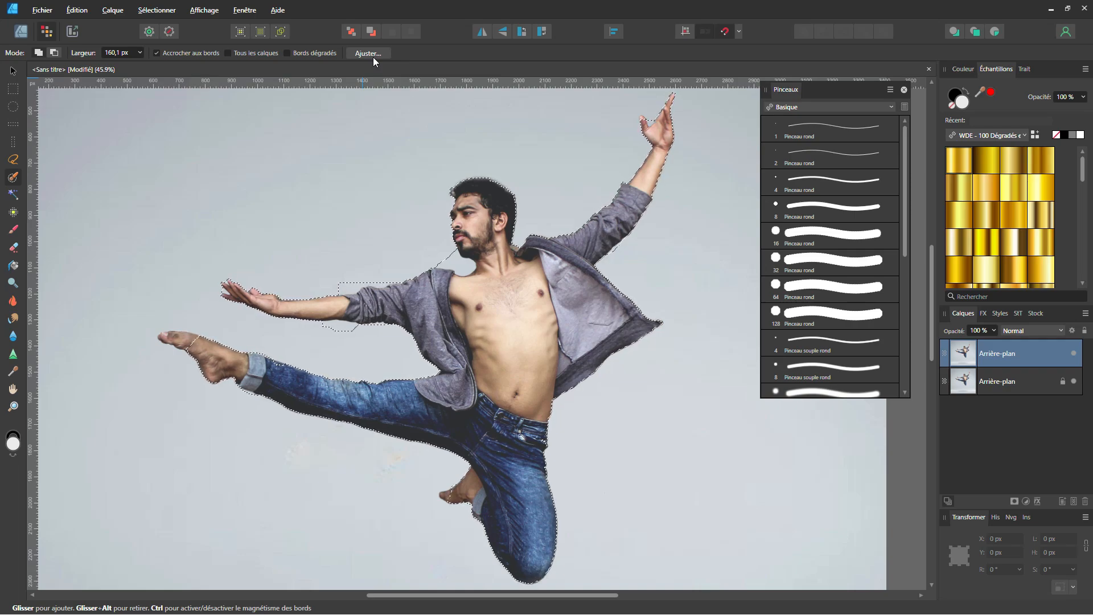
left_click(373, 57)
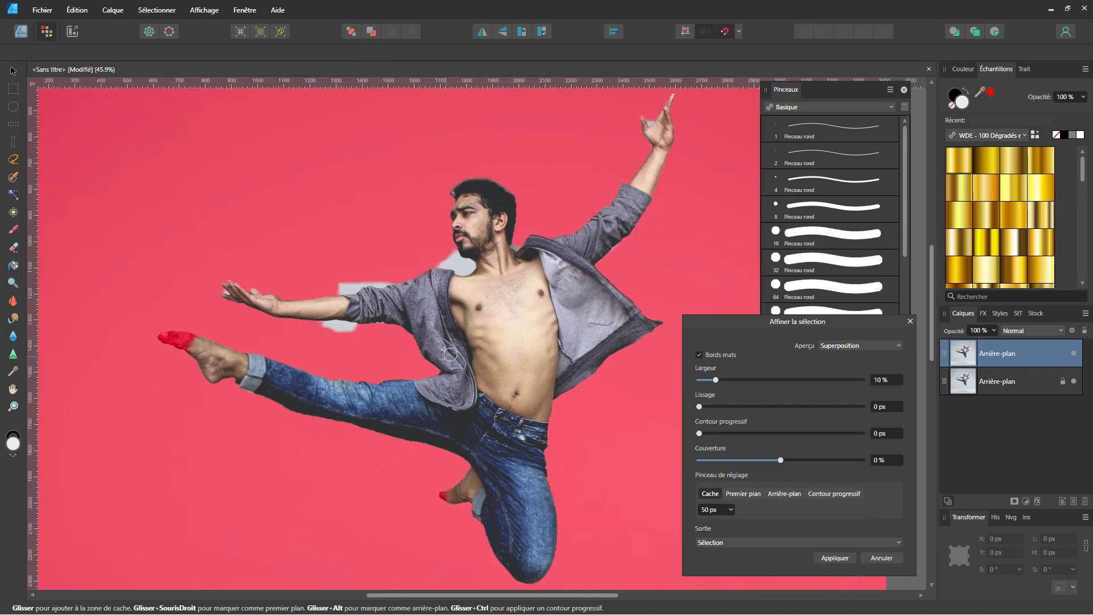
scroll(323, 341, "up", 3)
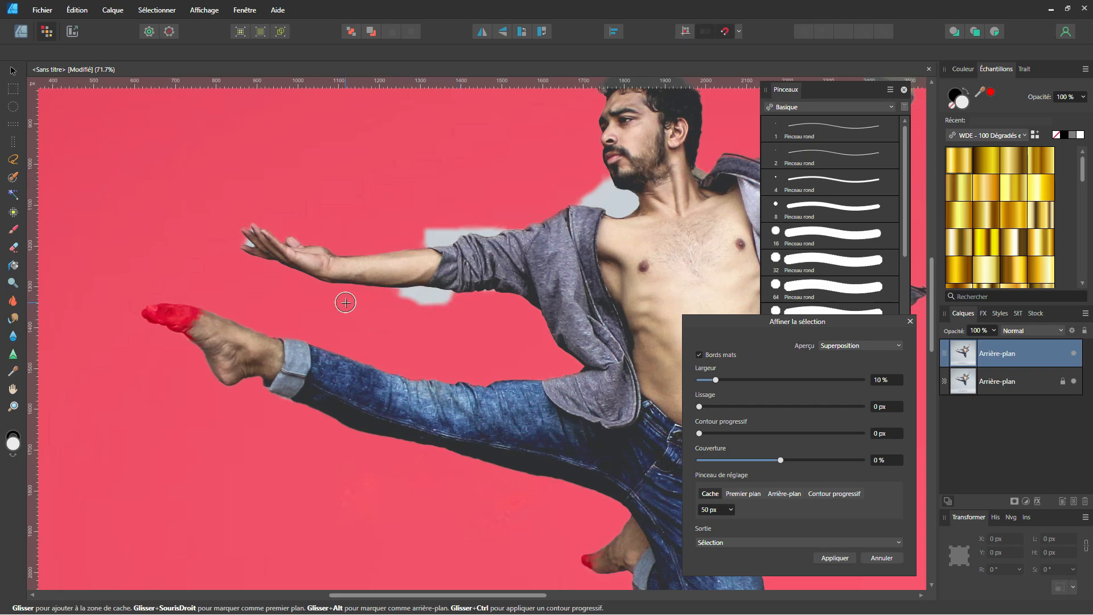
scroll(164, 336, "up", 4)
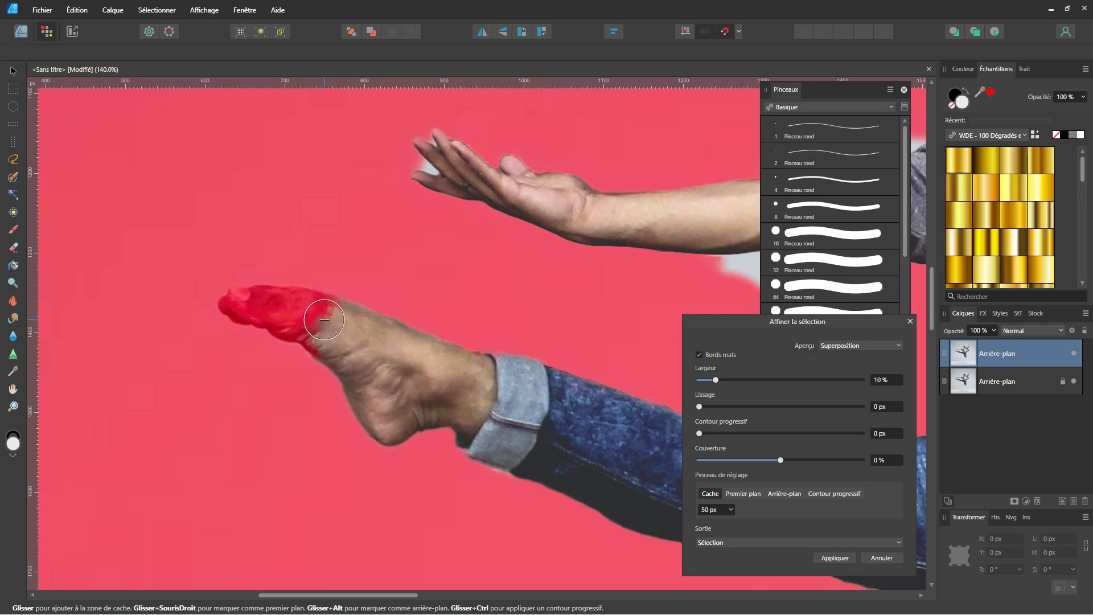
mouse_move(324, 320)
left_mouse_down()
mouse_move(234, 307)
mouse_move(330, 323)
mouse_move(291, 323)
mouse_move(319, 322)
mouse_move(309, 317)
left_mouse_up()
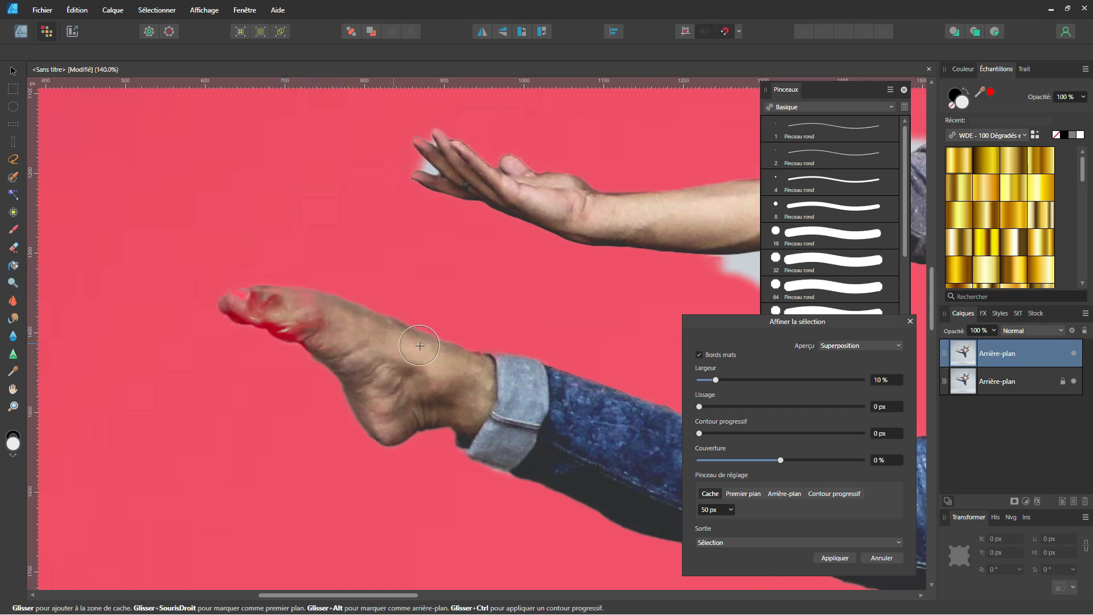
Brush the Cache adjustment over the leftover background around the outstretched arm's sleeve and under the chin.
left_click_drag(595, 270, 416, 342)
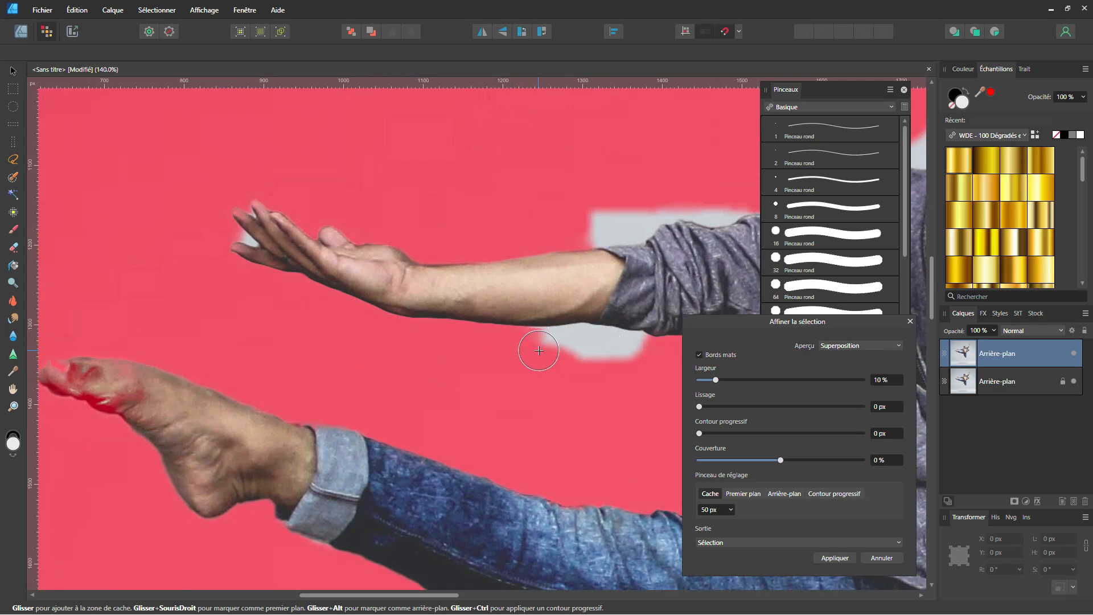
mouse_move(539, 351)
left_mouse_down()
mouse_move(643, 351)
mouse_move(542, 344)
mouse_move(522, 360)
mouse_move(215, 439)
left_mouse_up()
left_click_drag(226, 315, 398, 291)
mouse_move(521, 234)
left_mouse_down()
mouse_move(606, 250)
mouse_move(621, 241)
mouse_move(587, 236)
mouse_move(555, 213)
mouse_move(577, 234)
left_mouse_up()
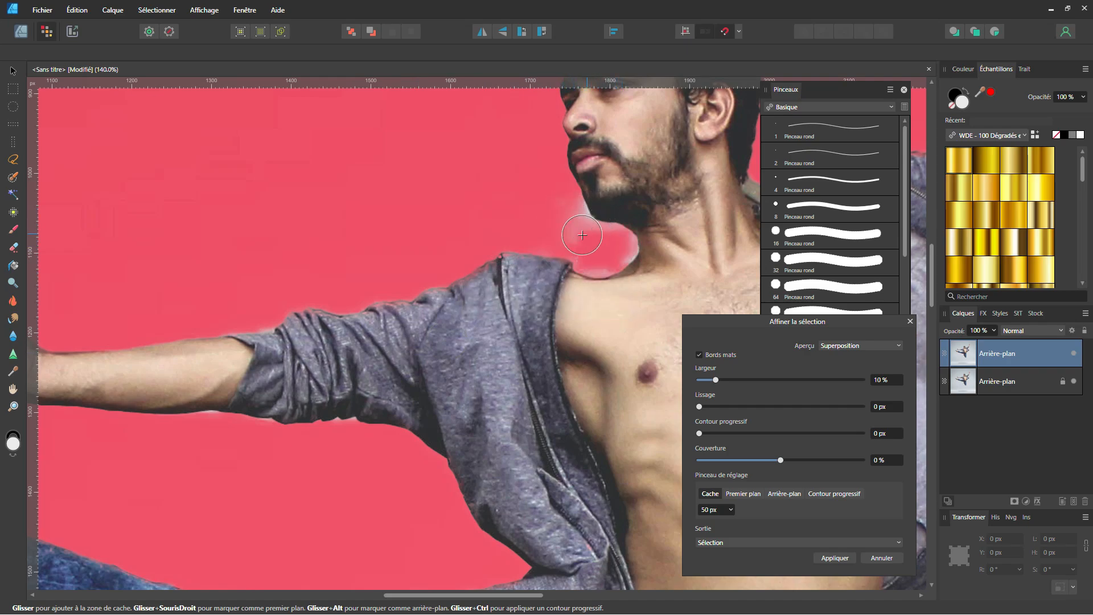
Refine the raised hand's thumb edge with the Cache adjustment brush.
scroll(582, 235, "down", 5)
scroll(451, 214, "up", 8)
left_click_drag(451, 215, 455, 192)
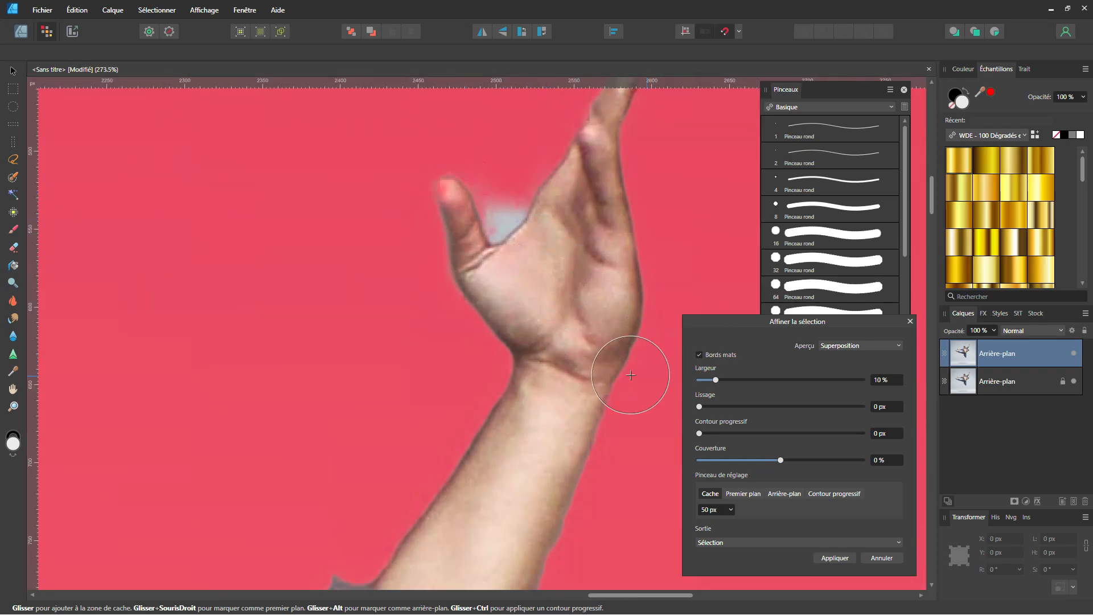
Set the refinement preview to Cache noir and restore the extended foot's toes with the 50 px Premier plan adjustment brush.
left_click(757, 494)
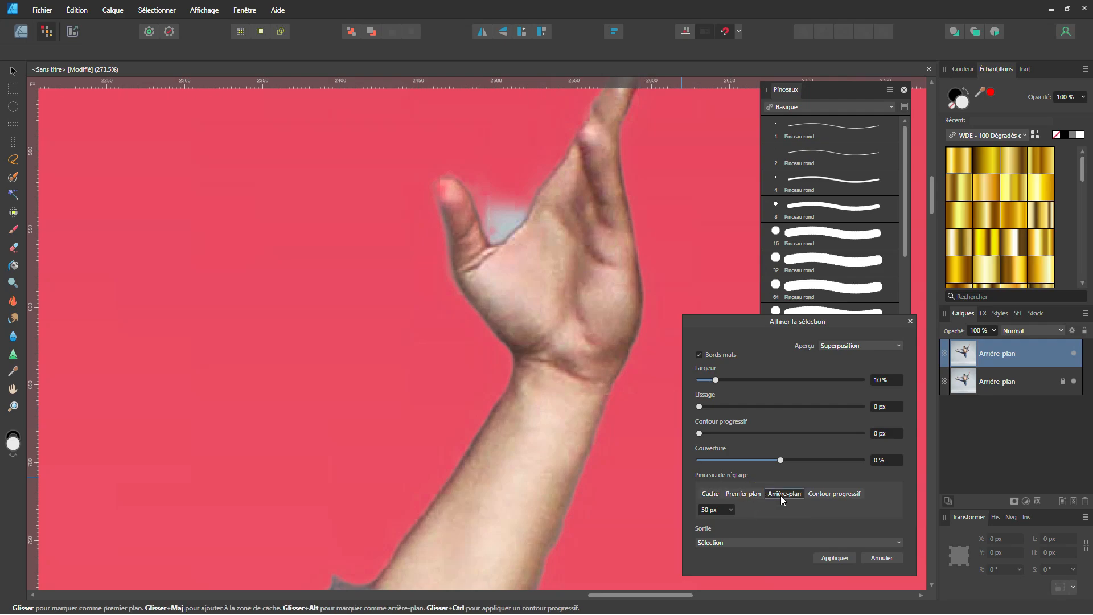
left_click(861, 345)
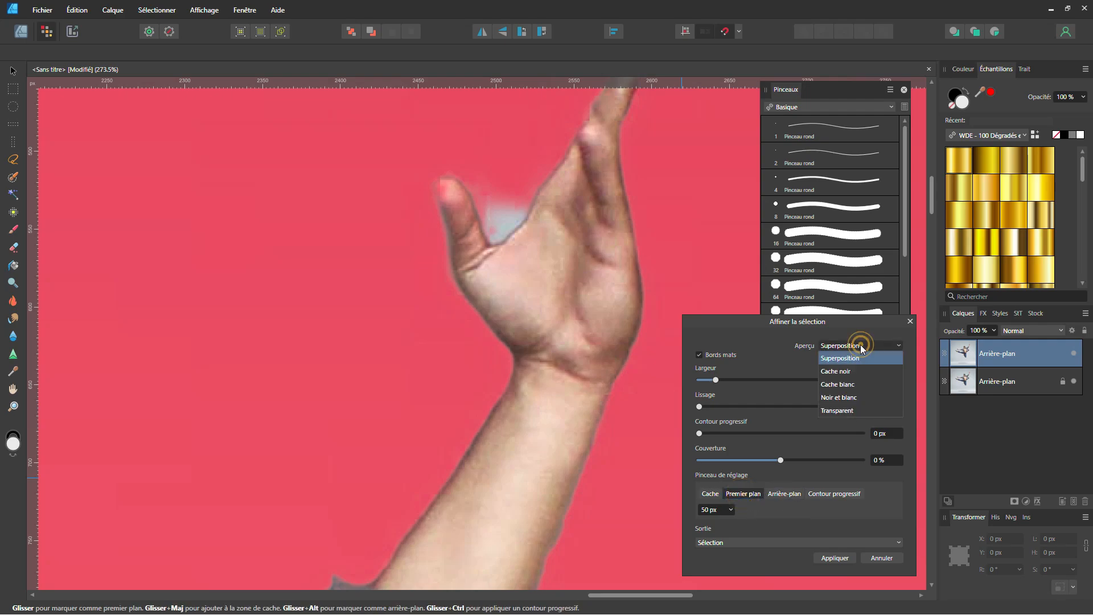
left_click(842, 369)
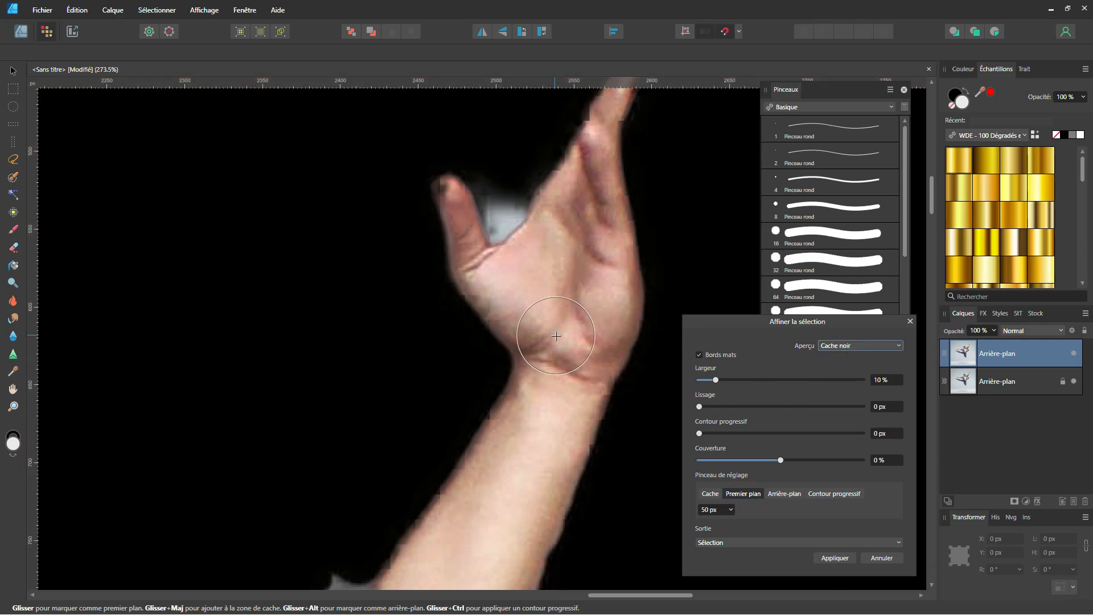
scroll(484, 365, "down", 5)
left_click_drag(484, 364, 672, 108)
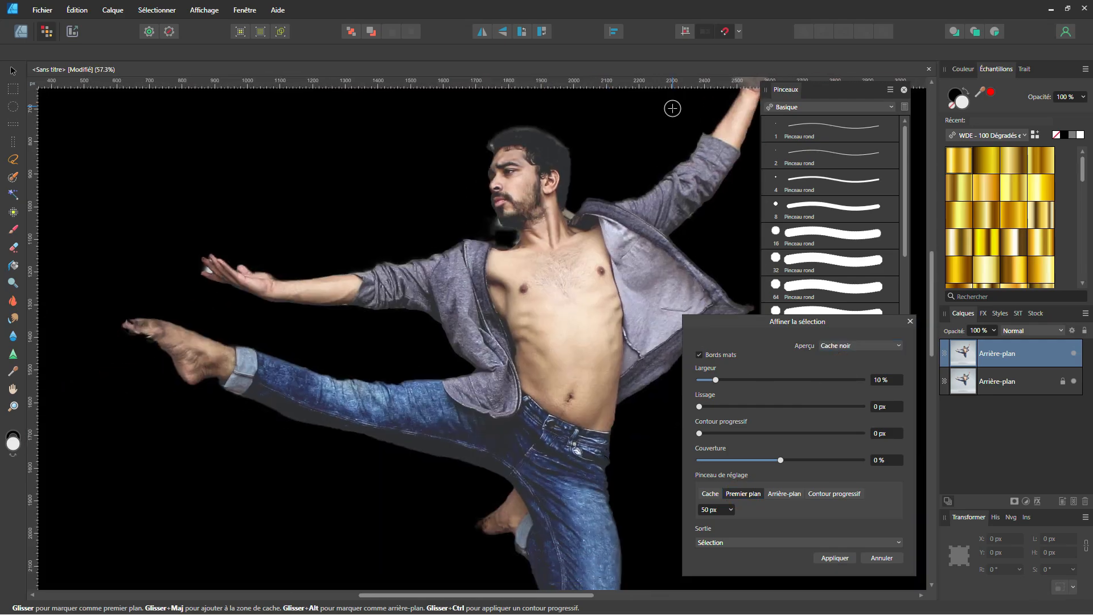
left_click_drag(535, 238, 567, 238)
scroll(177, 279, "up", 6)
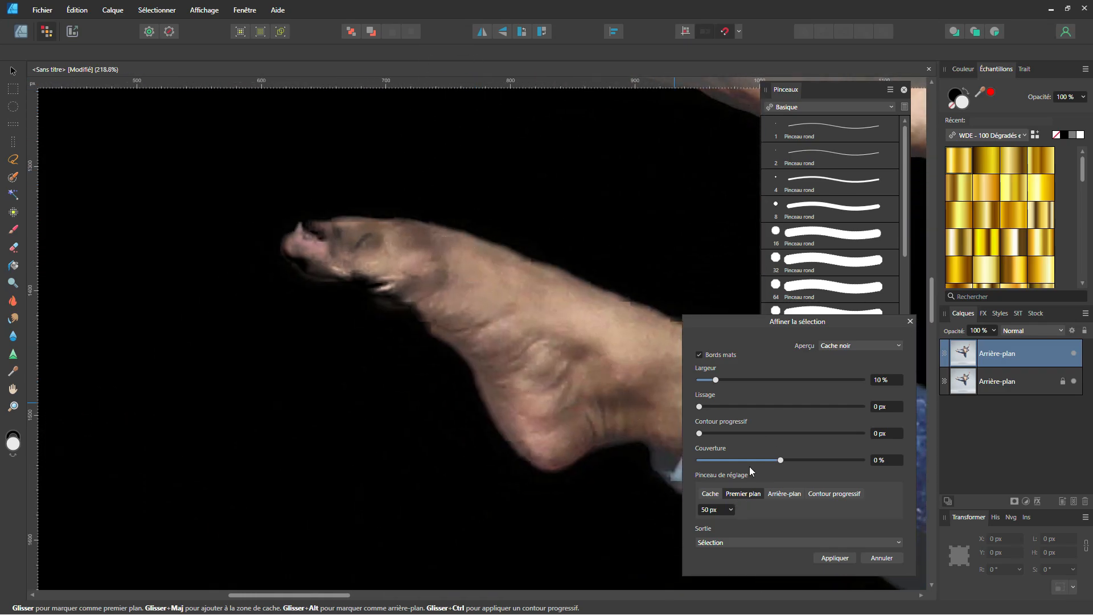
mouse_move(433, 272)
left_mouse_down()
mouse_move(368, 272)
mouse_move(293, 243)
mouse_move(385, 238)
mouse_move(356, 253)
mouse_move(298, 238)
mouse_move(396, 242)
mouse_move(425, 271)
mouse_move(321, 235)
mouse_move(466, 251)
mouse_move(327, 232)
mouse_move(495, 306)
left_mouse_up()
left_click(742, 496)
mouse_move(335, 246)
left_mouse_down()
mouse_move(349, 237)
mouse_move(476, 268)
mouse_move(421, 274)
left_mouse_up()
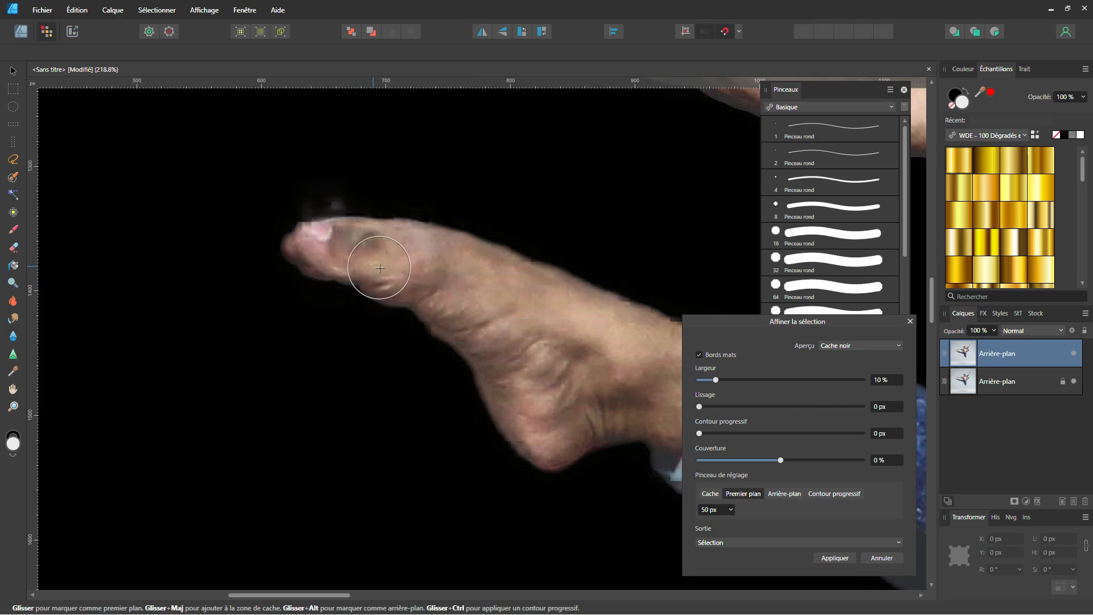
Remove the background between the raised hand's thumb and palm with the Arrière-plan adjustment brush at 14 px.
scroll(447, 327, "down", 6)
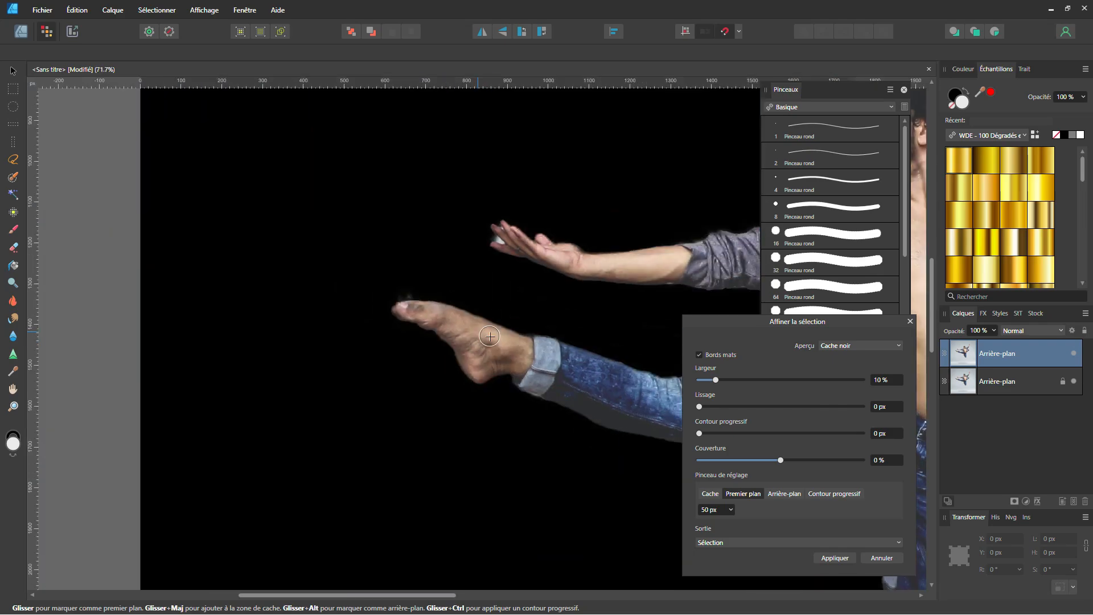
scroll(490, 336, "right", 10)
scroll(410, 319, "up", 3)
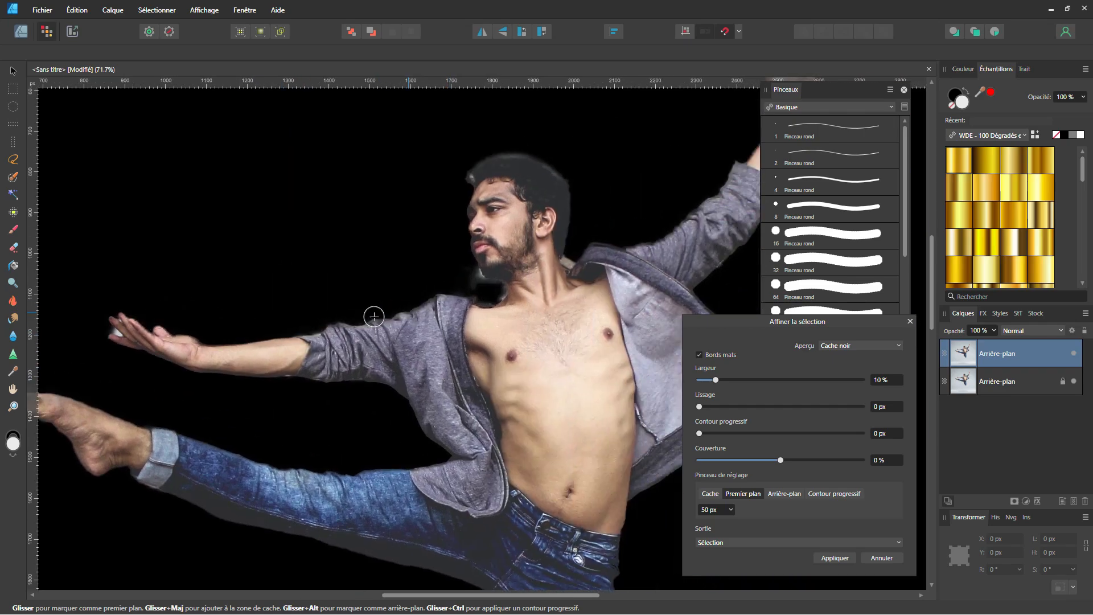
left_click_drag(734, 119, 367, 323)
scroll(430, 283, "up", 6)
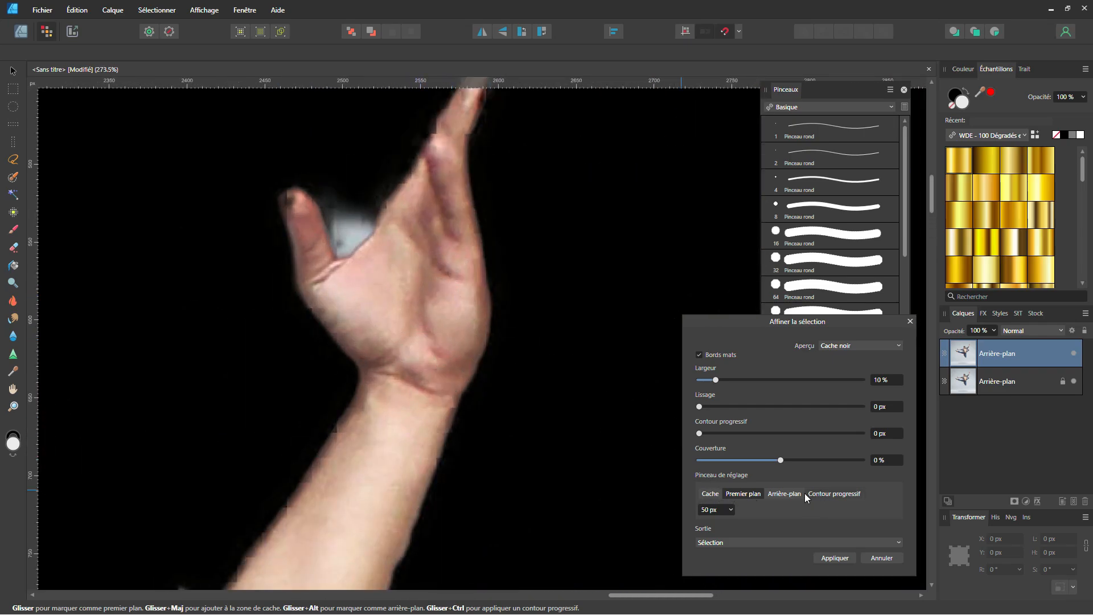
left_click(789, 494)
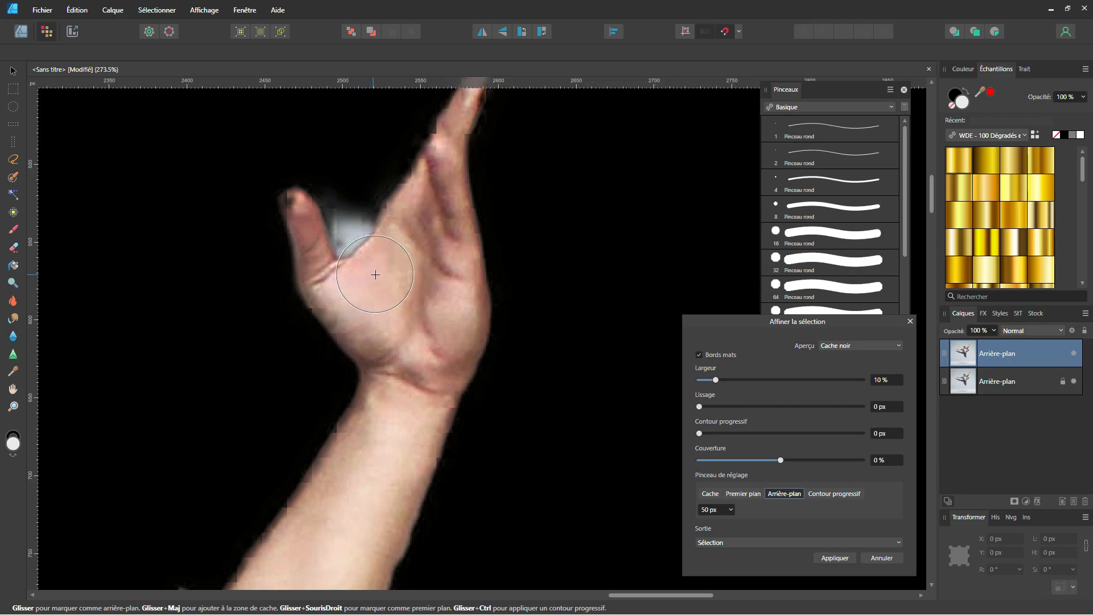
left_click_drag(375, 275, 367, 272, "ctrl+alt")
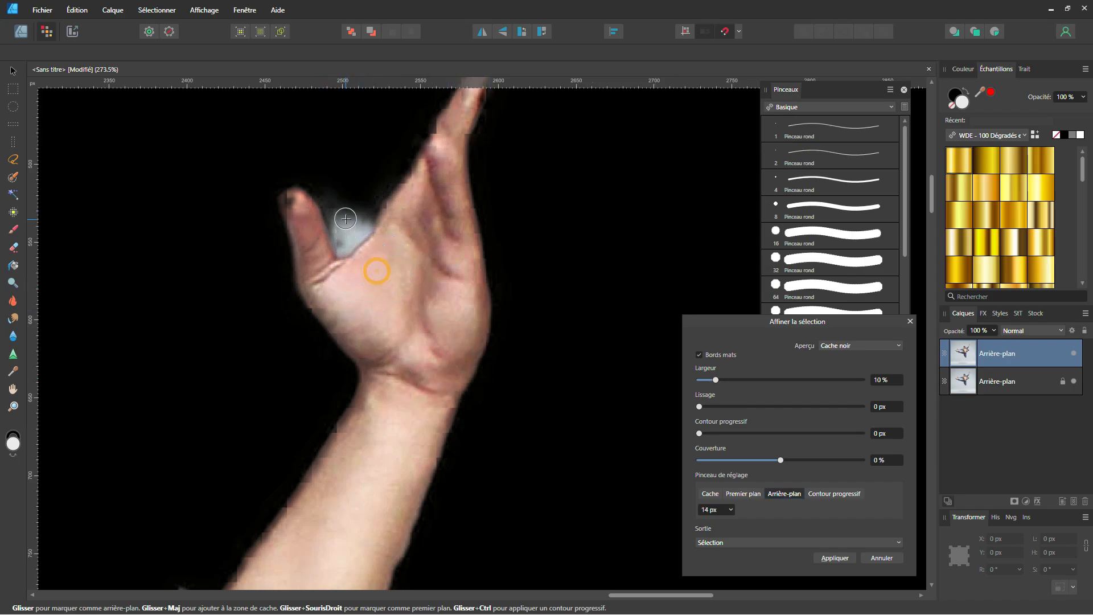
mouse_move(346, 219)
left_mouse_down()
mouse_move(341, 226)
mouse_move(364, 222)
left_mouse_up()
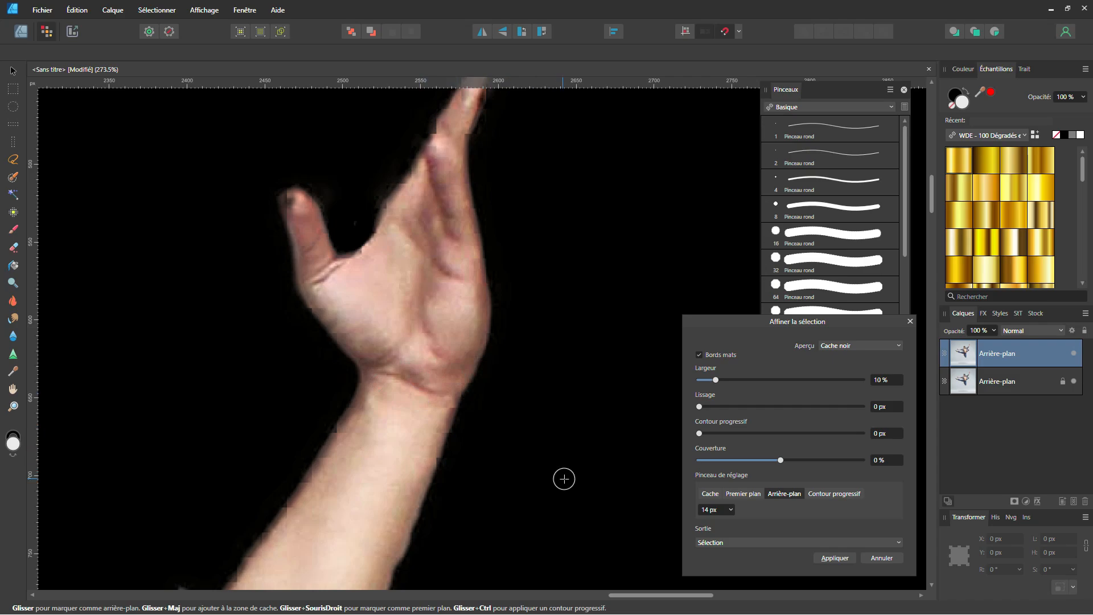
left_click(731, 510)
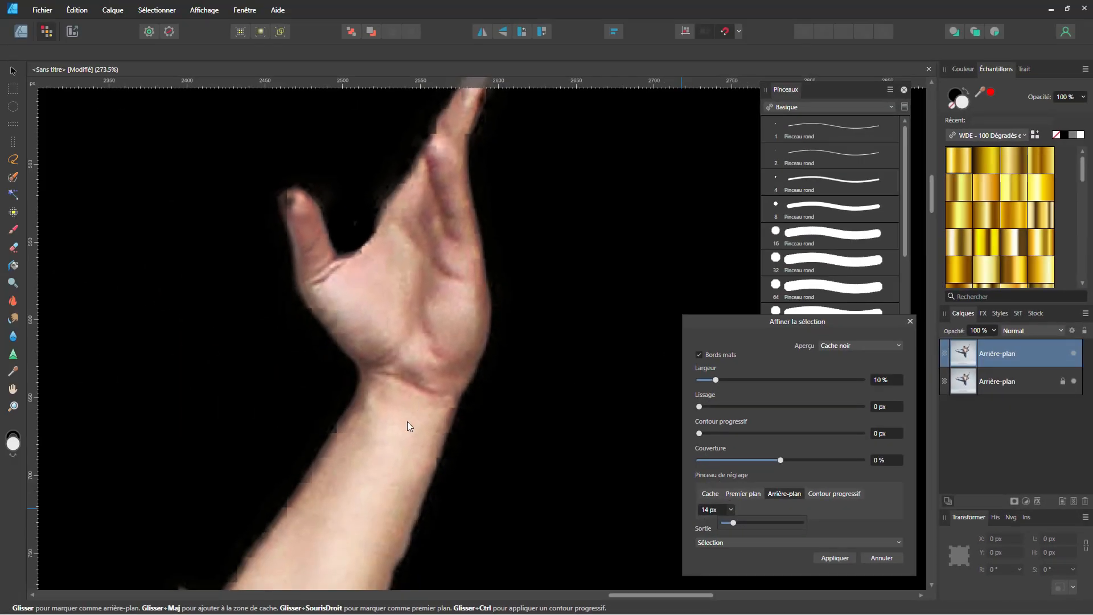
key("ctrl+0")
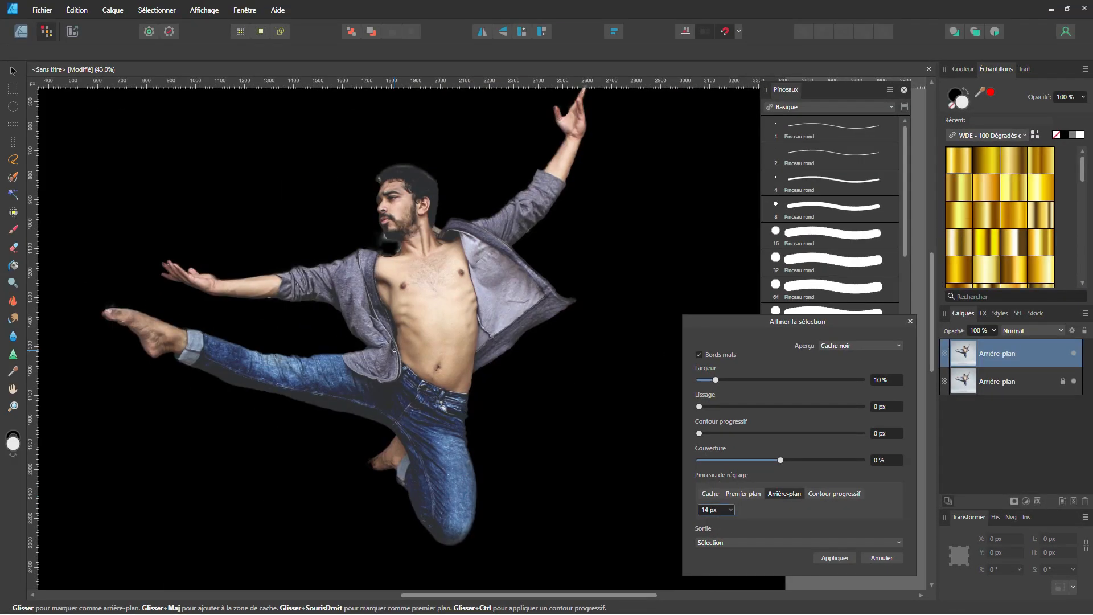
left_click(884, 434)
key("Return")
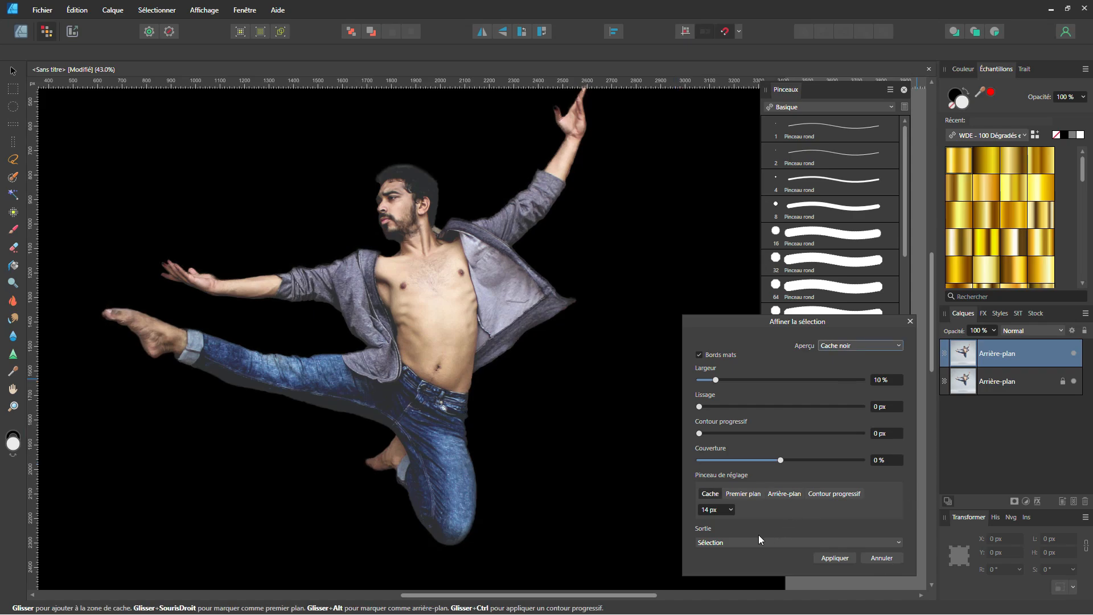
Apply the refined selection with Masque as the output and hide the locked Arrière-plan layer.
left_click(720, 541)
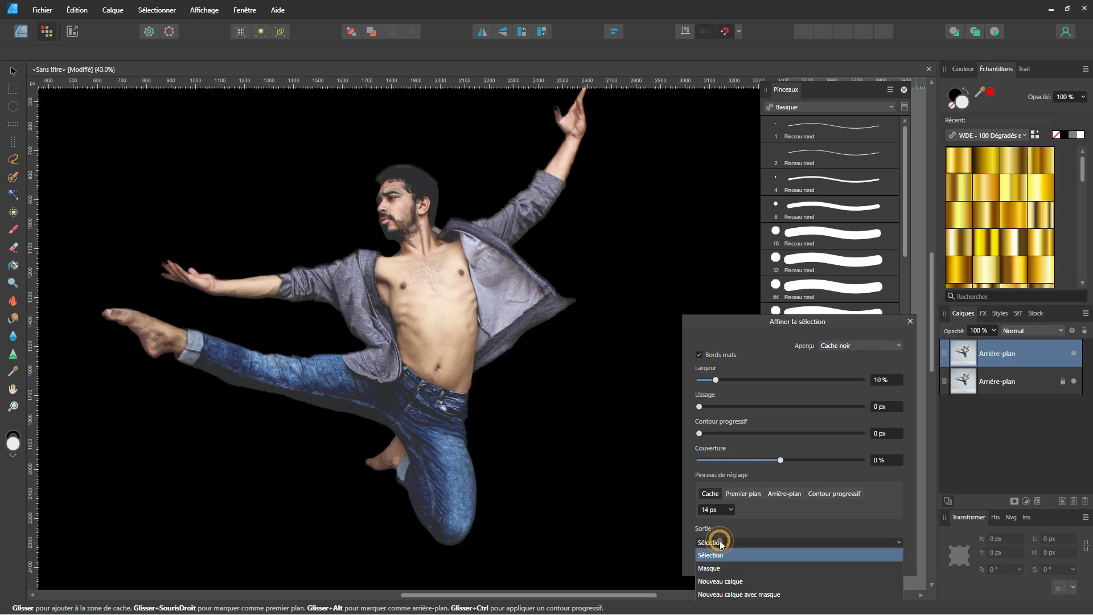
left_click(713, 569)
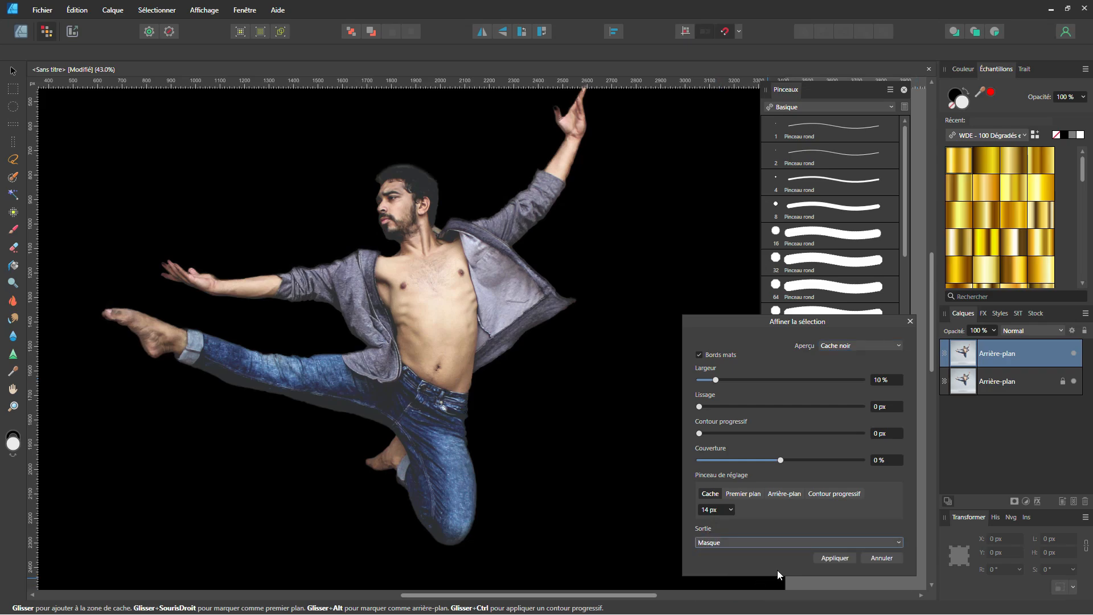
left_click(820, 557)
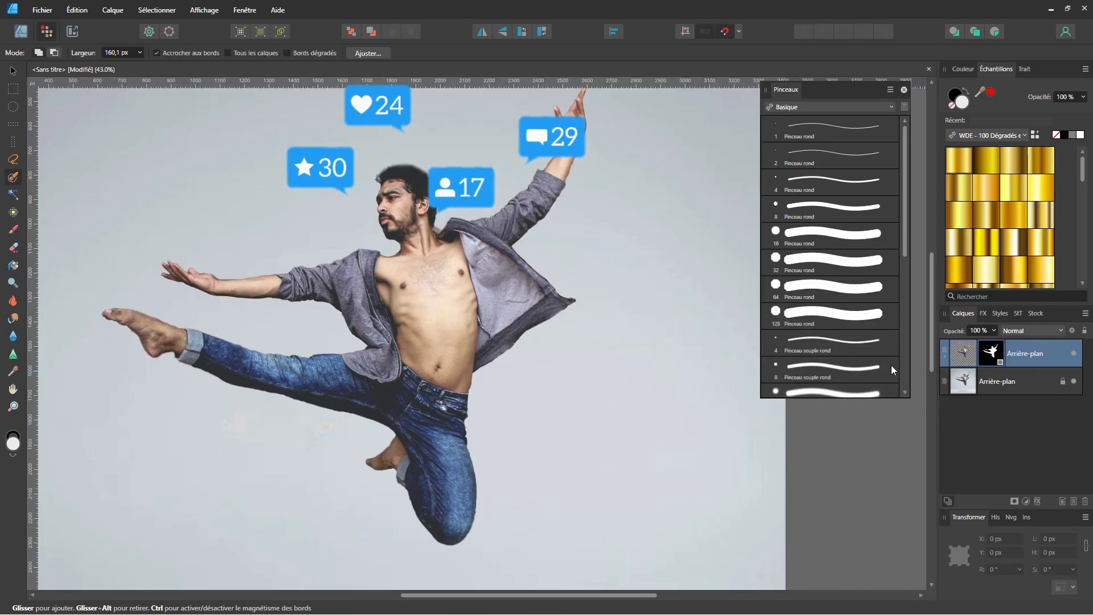
scroll(315, 327, "down", 2)
left_click(1074, 381)
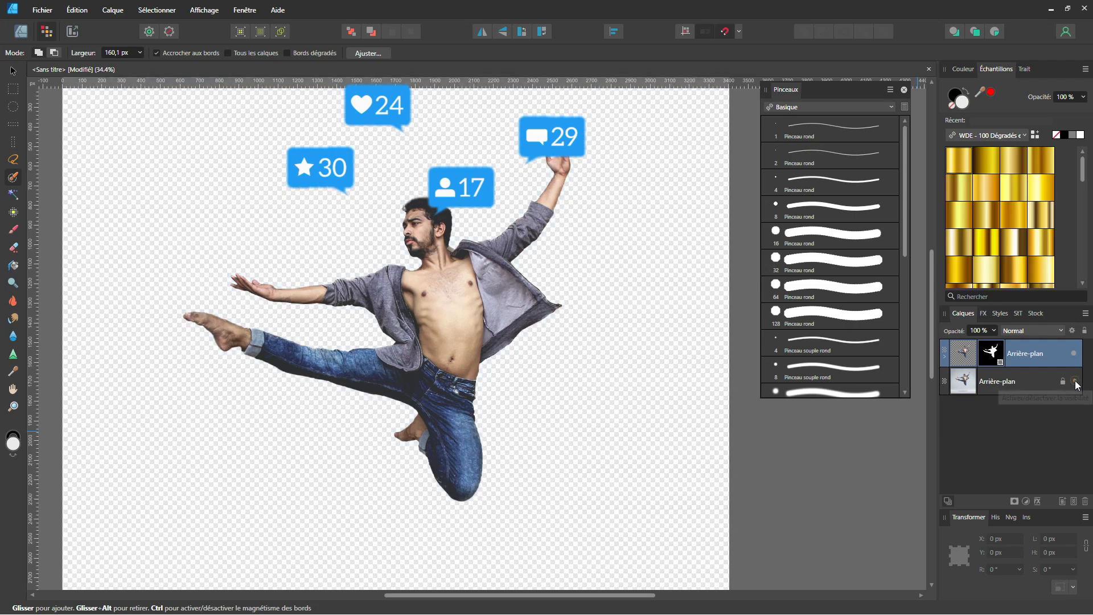